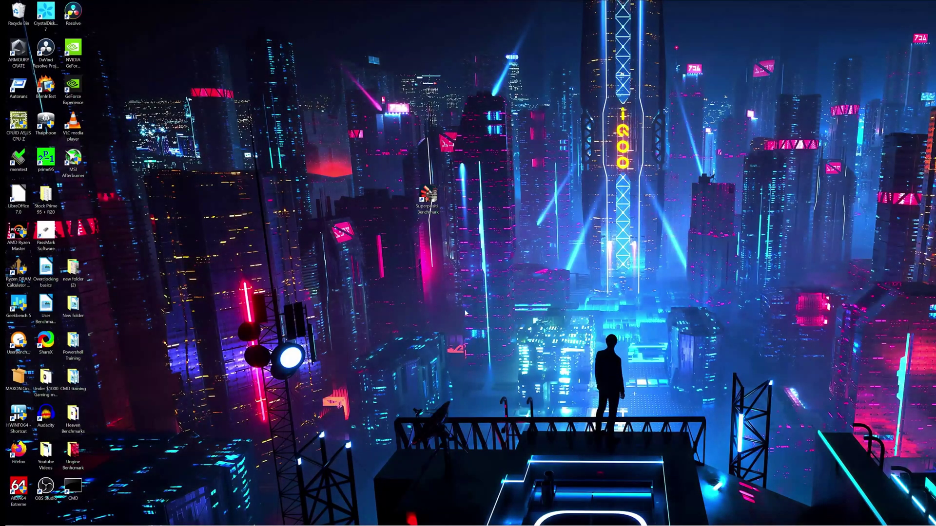
Open the NVIDIA Control Panel from the desktop's right-click menu to check the RTX 3080 details
right_click(465, 313)
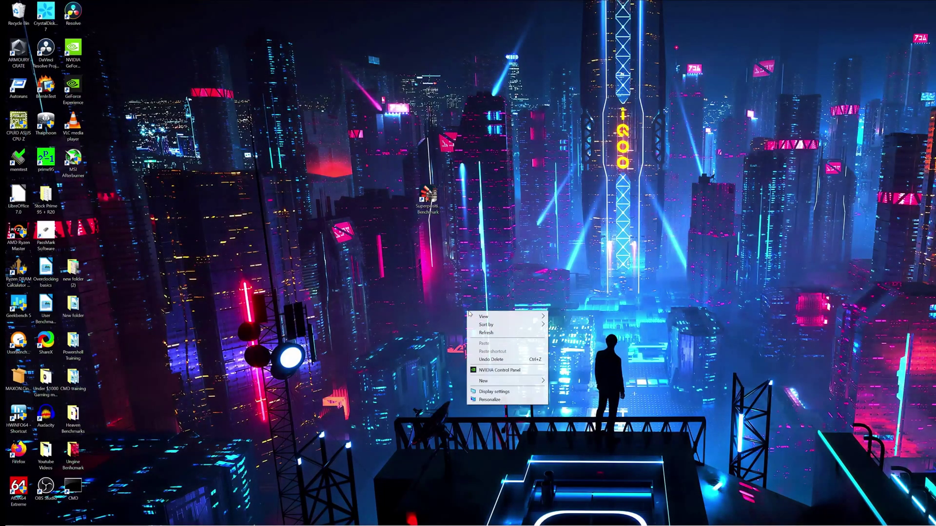
click(515, 372)
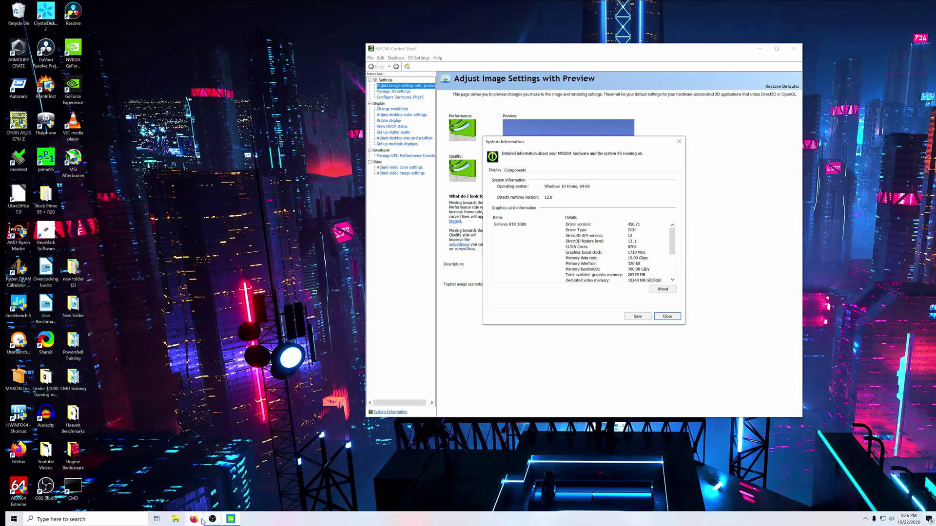
Search the web for nvidia drivers in a new Firefox window
click(209, 519)
click(490, 132)
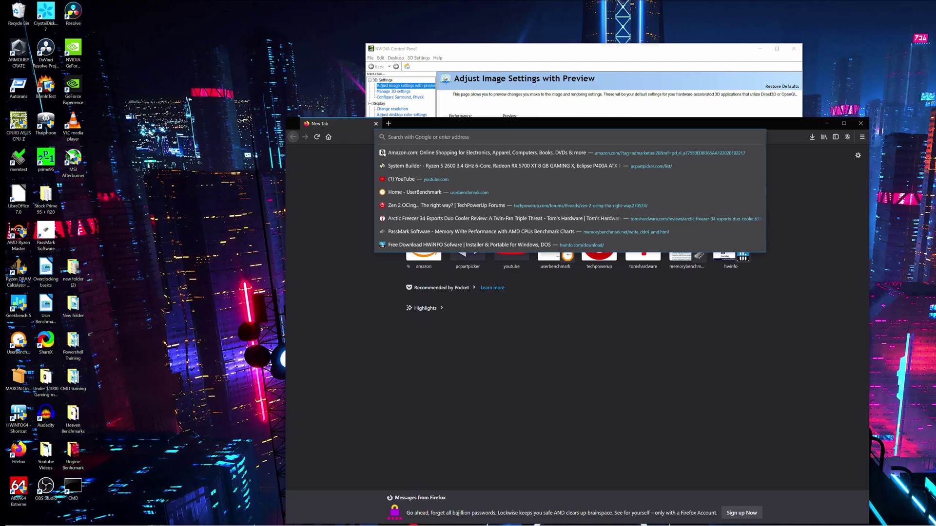
text(nviida drivers)
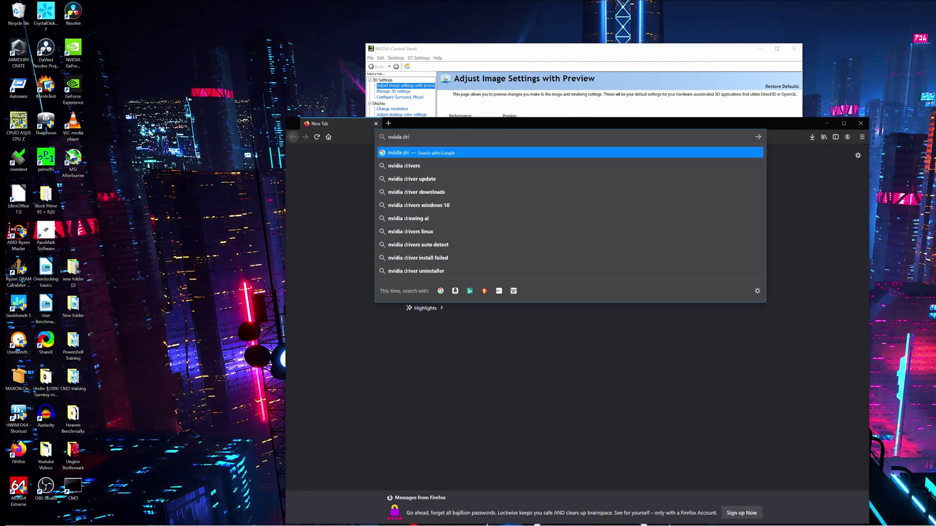
key(Return)
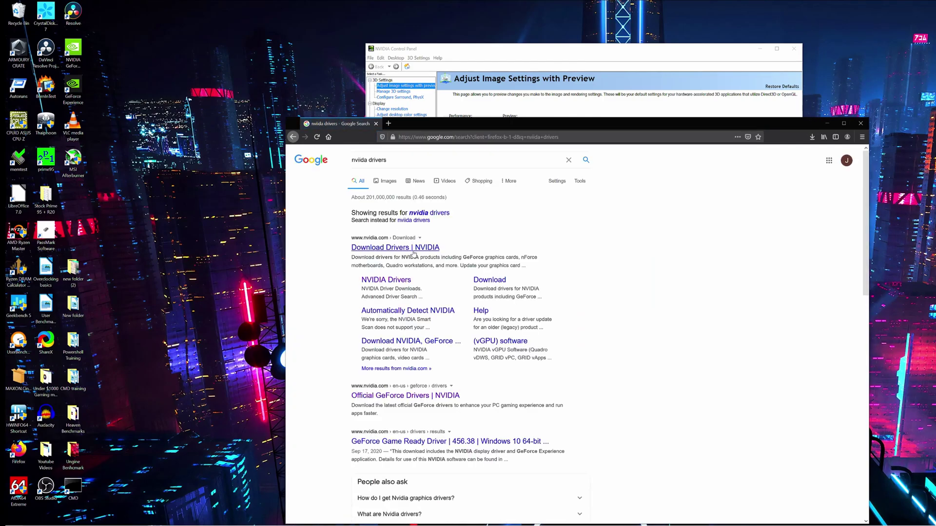
On NVIDIA's driver page, search GeForce RTX 3080 drivers and find the newest, 456.71
click(388, 283)
click(528, 254)
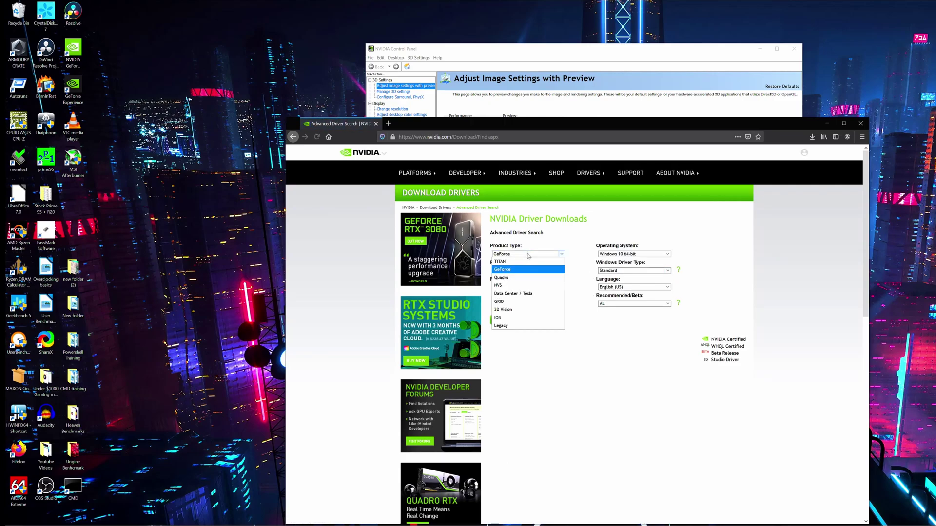
click(520, 267)
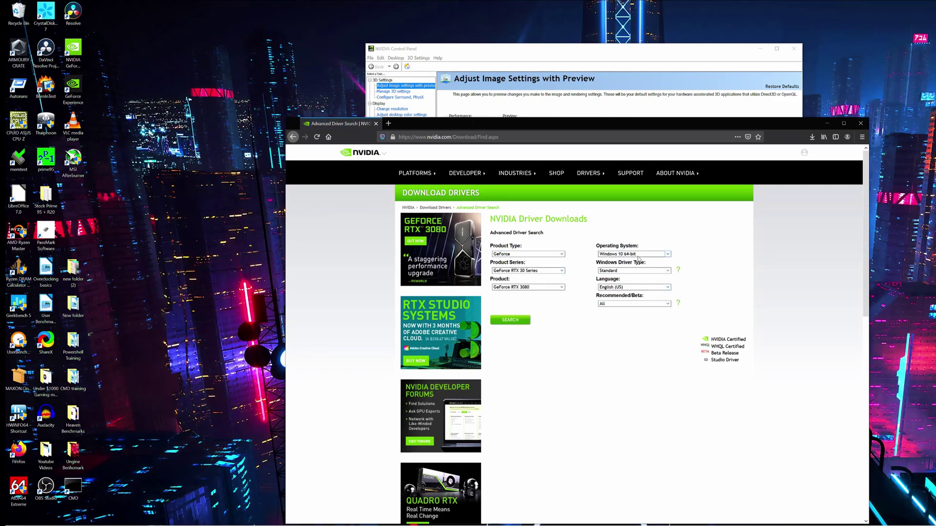
click(515, 321)
scroll(633, 267, down, 3)
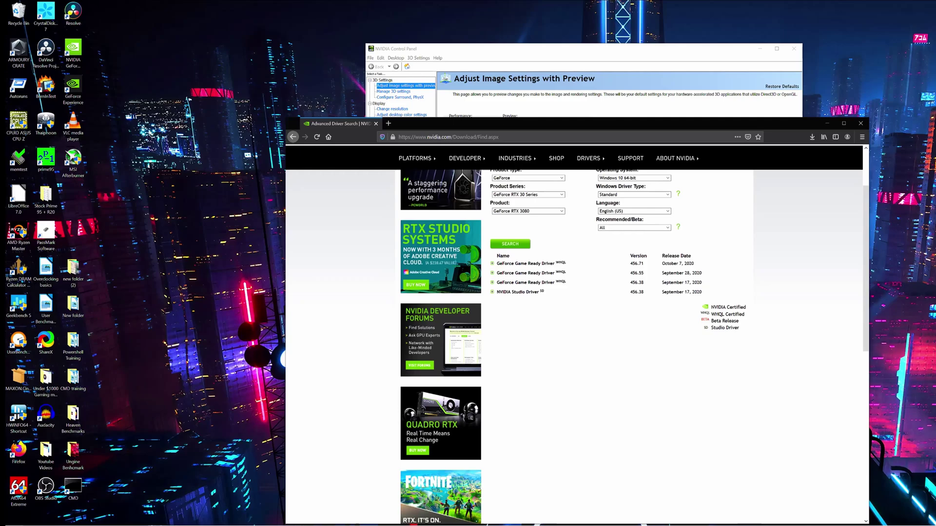
drag(629, 264, 704, 267)
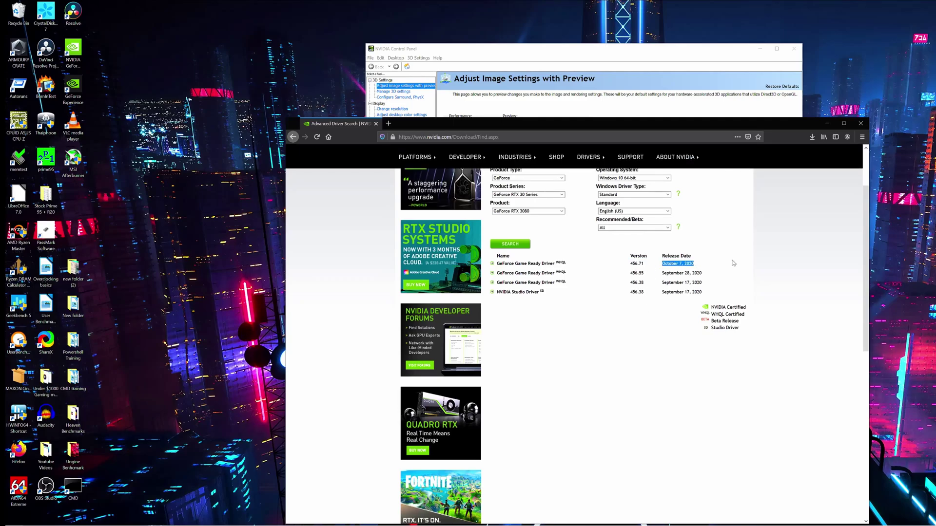
click(736, 259)
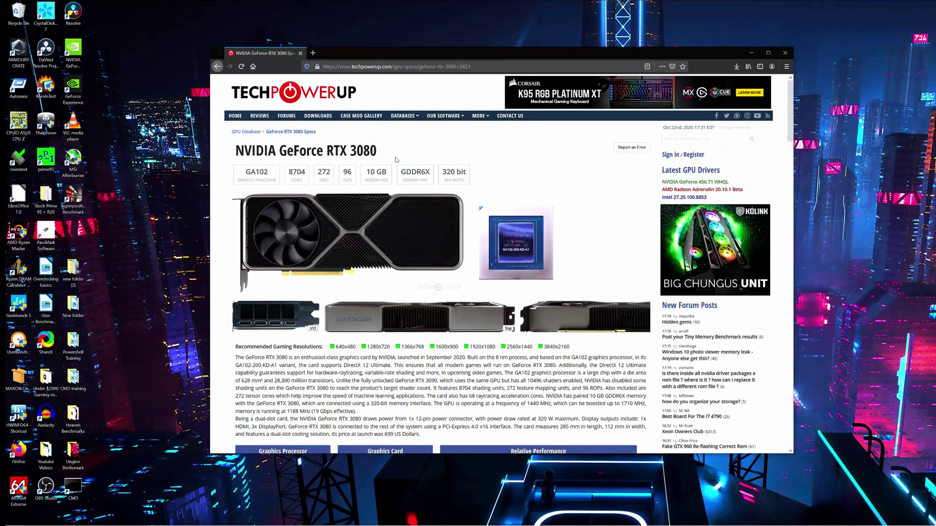
Scroll through the RTX 3080 clock (1440/1710 MHz), memory and render specs, then show the desktop
scroll(396, 160, down, 10)
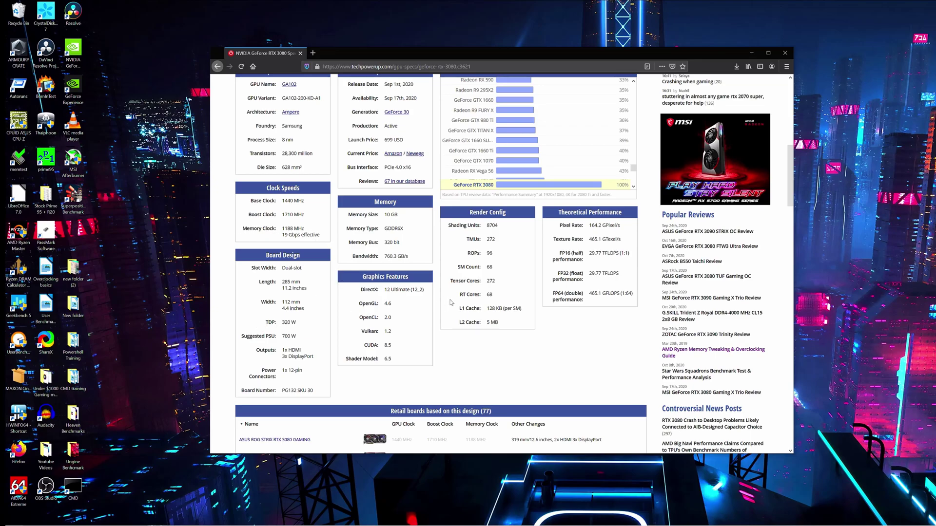
scroll(451, 302, up, 5)
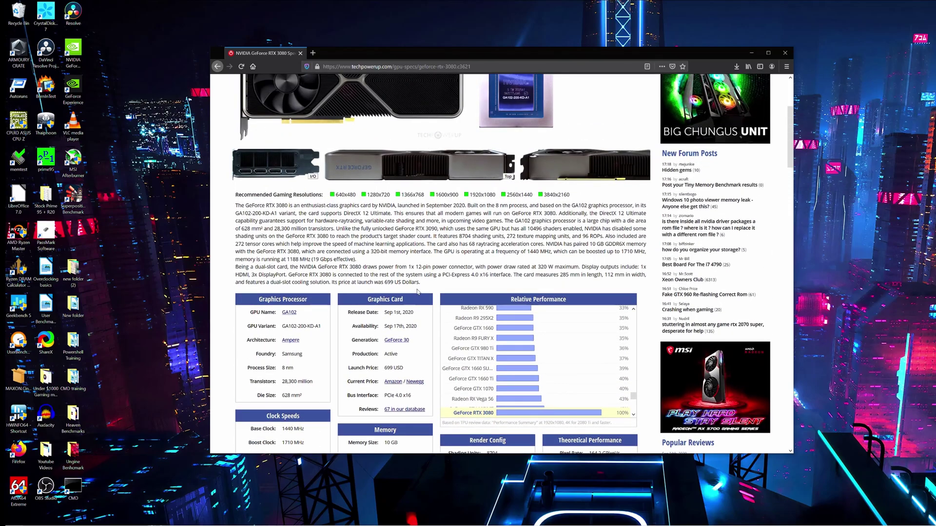
scroll(439, 303, down, 8)
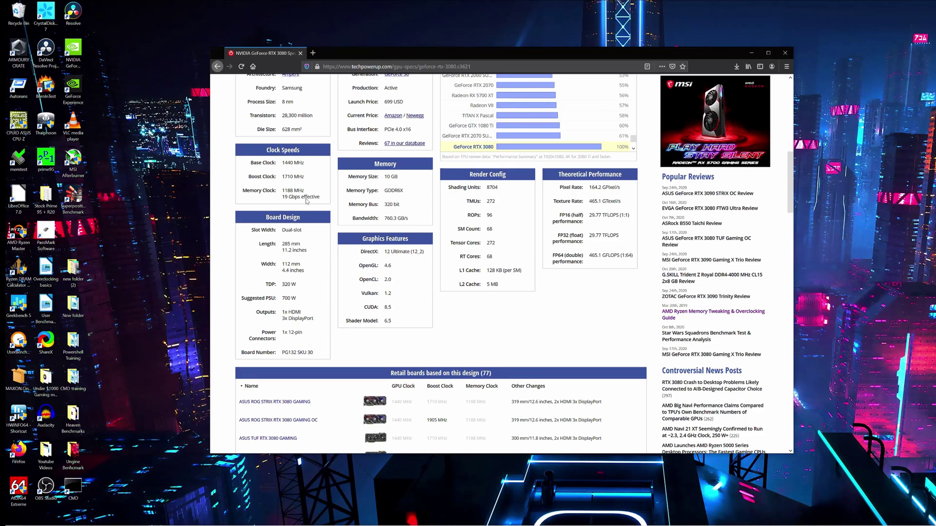
scroll(405, 358, up, 2)
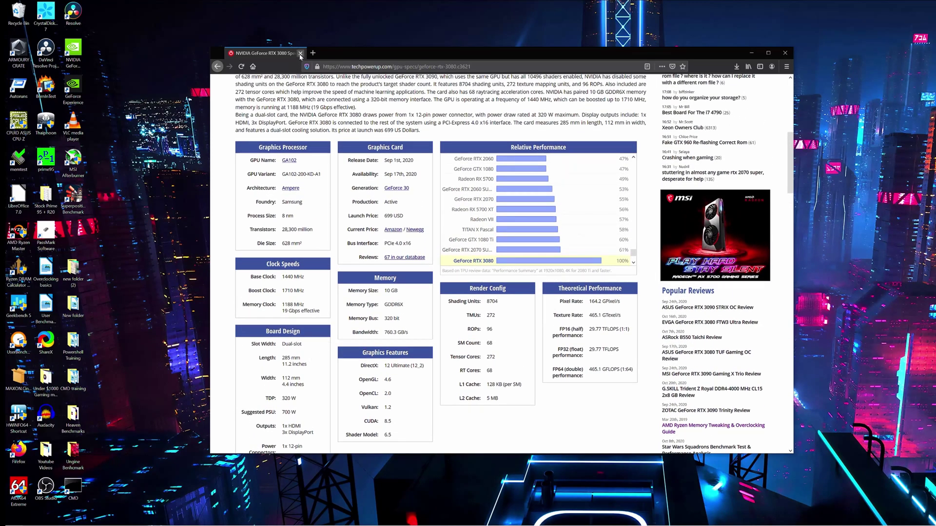
key(super+d)
Launch Superposition and switch its preset to 4K Optimized
double_click(73, 199)
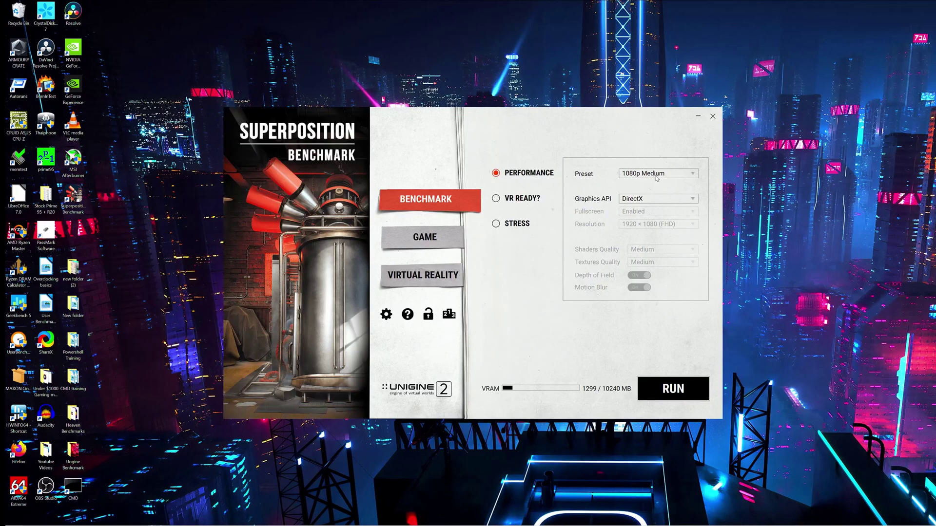
click(656, 177)
click(648, 232)
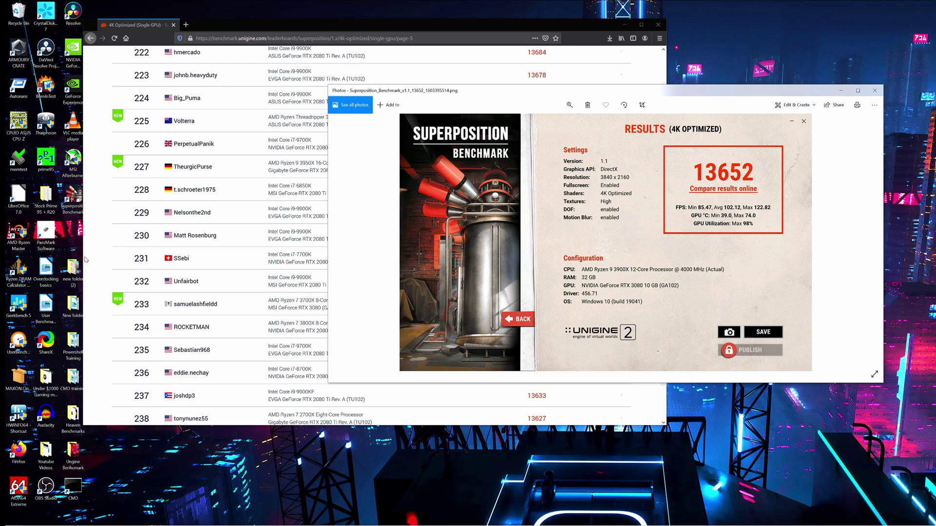
Scroll the 4K Optimized leaderboard to ranks 229–240 to place the 13652 score, then return to the result
click(95, 239)
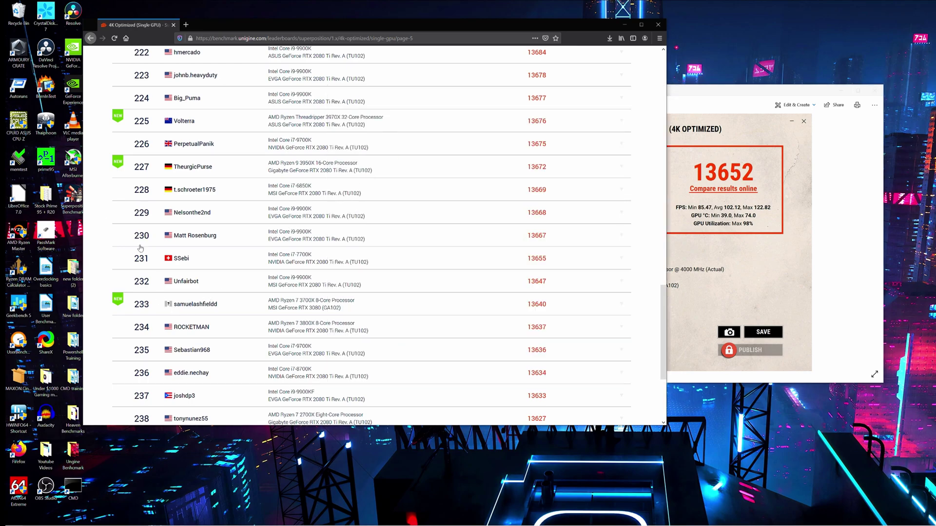
scroll(259, 268, up, 5)
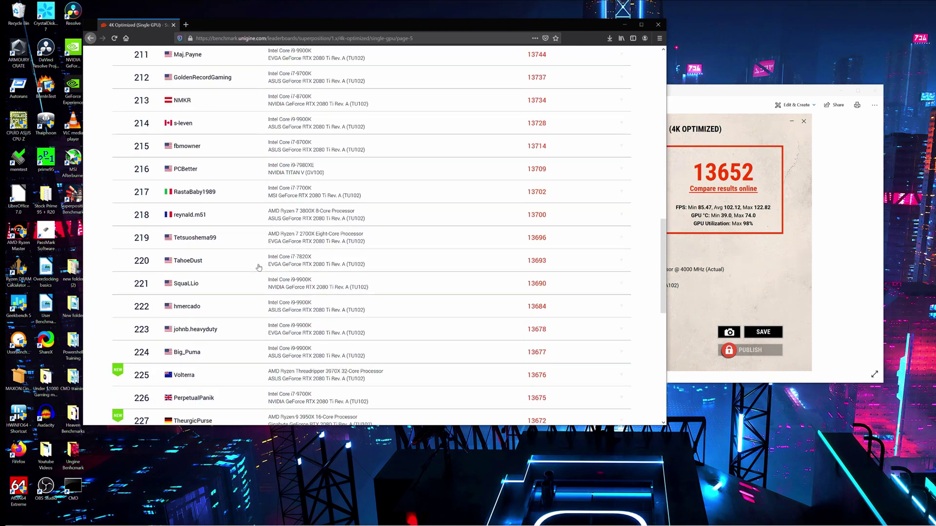
scroll(259, 268, down, 5)
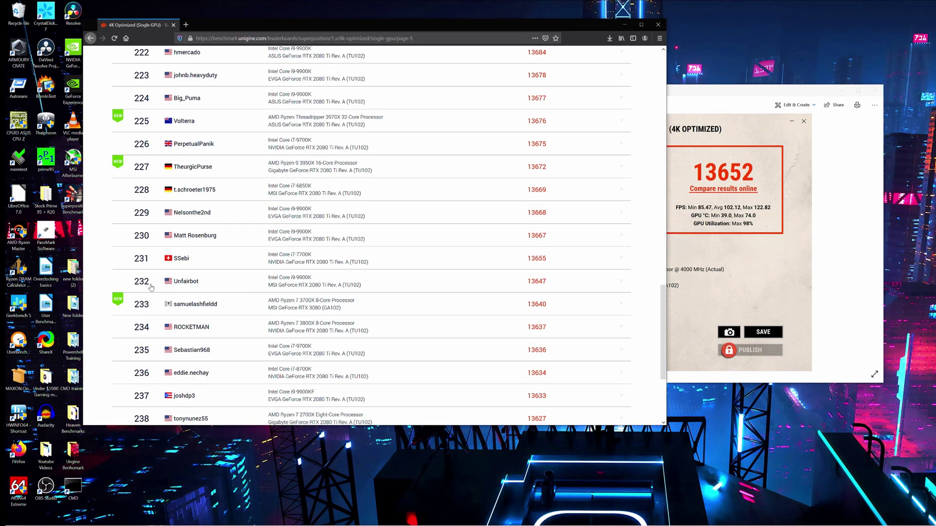
scroll(280, 268, down, 3)
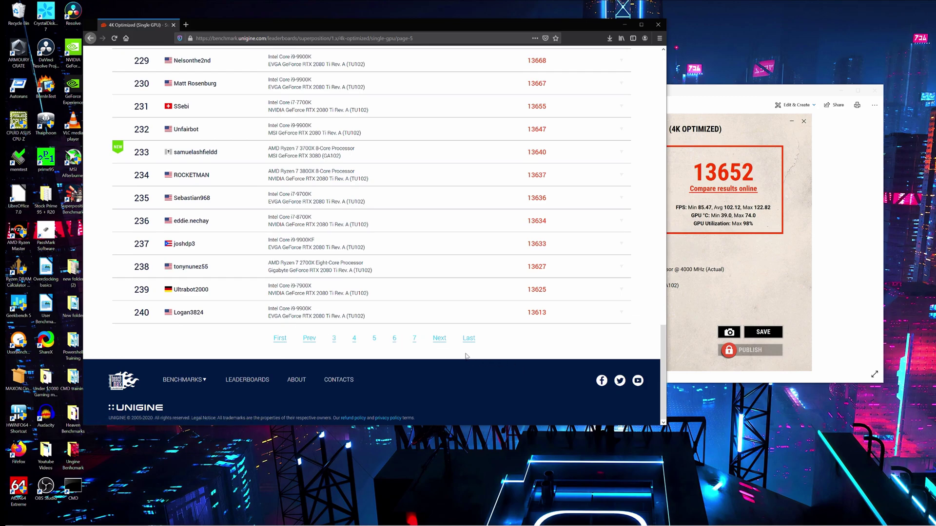
click(802, 233)
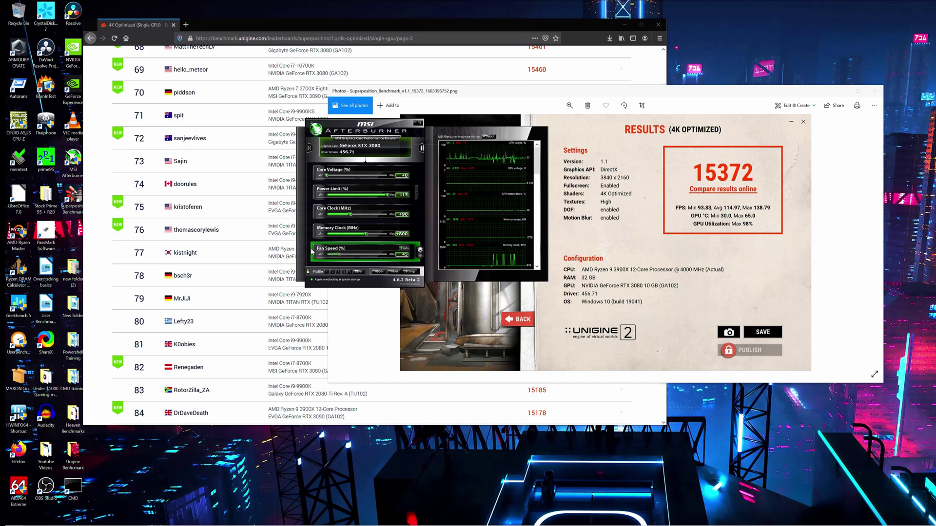
click(406, 272)
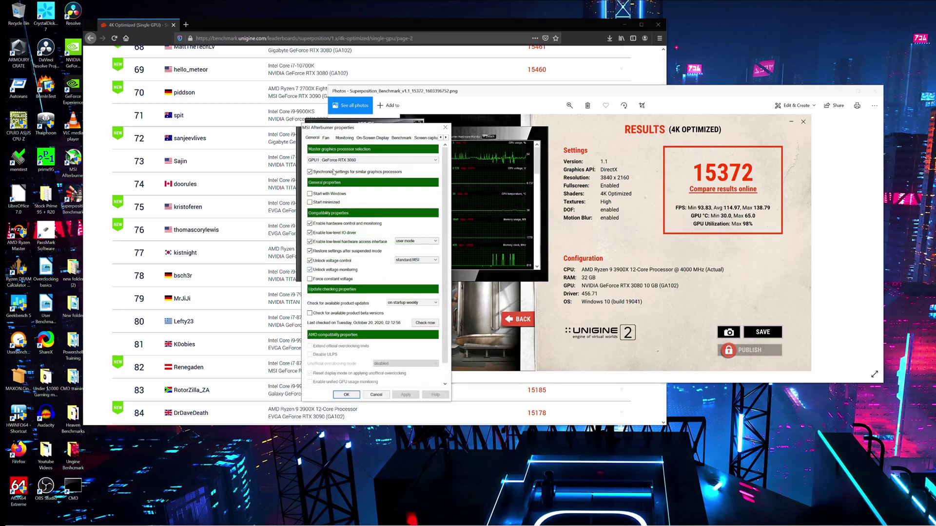
click(325, 138)
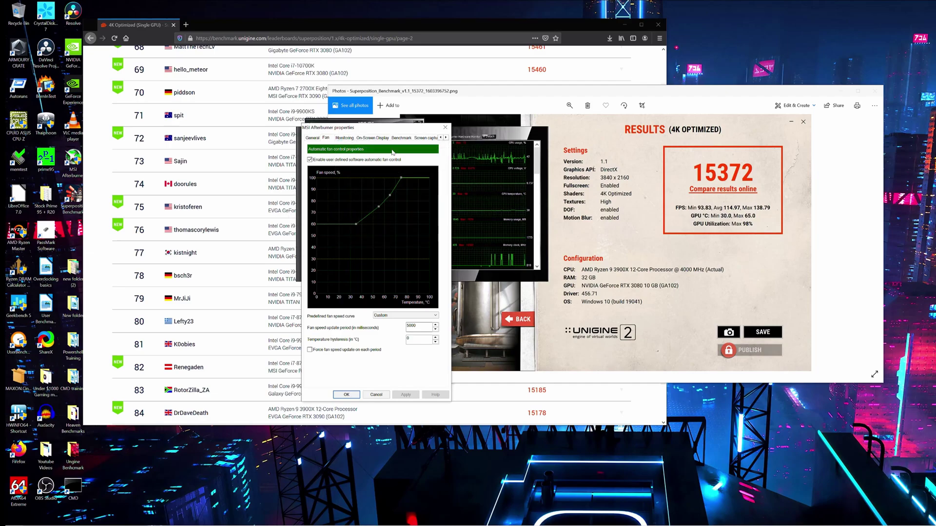
click(347, 395)
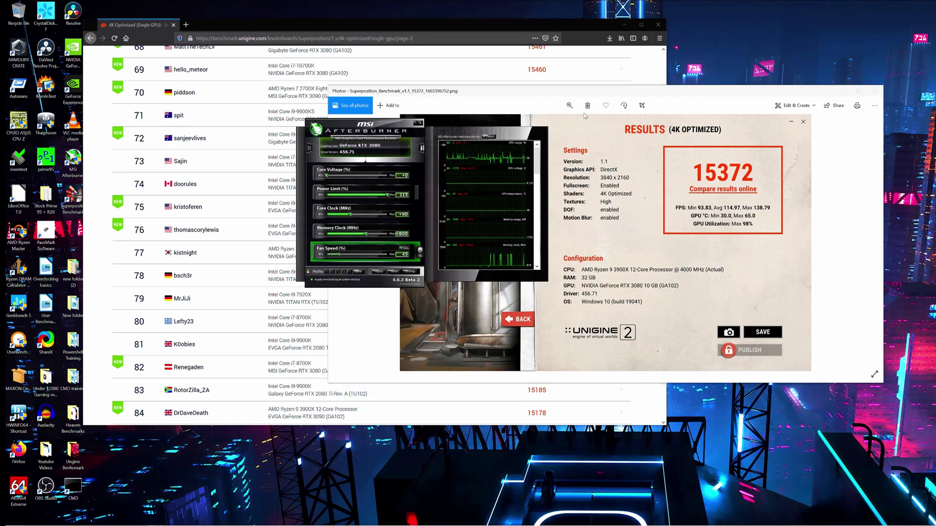
Flip between the stock 13652 and overclocked 15372 results in Photos, then return to the leaderboard
click(704, 97)
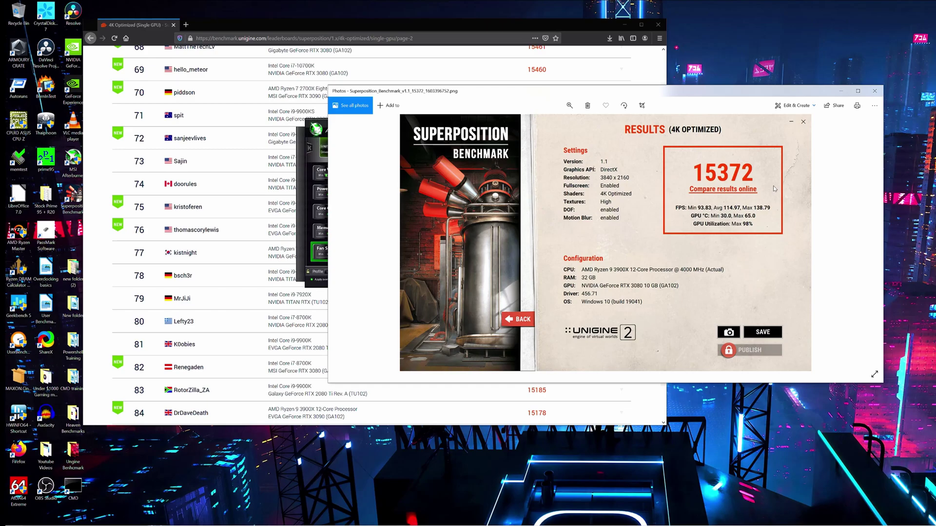
click(344, 244)
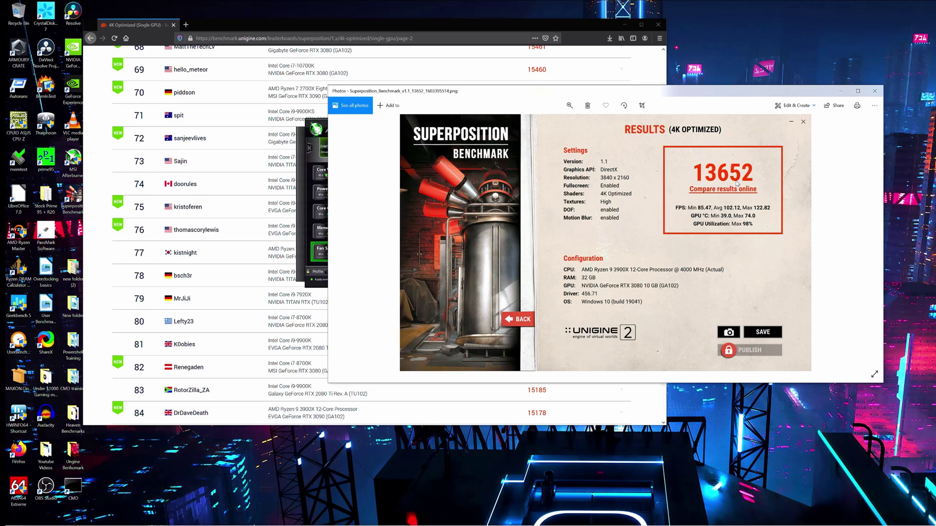
click(870, 229)
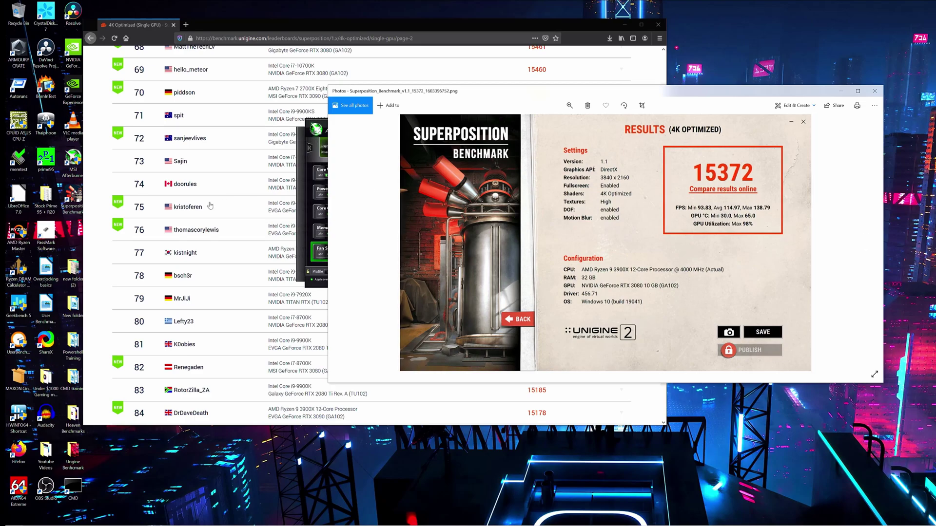
click(92, 207)
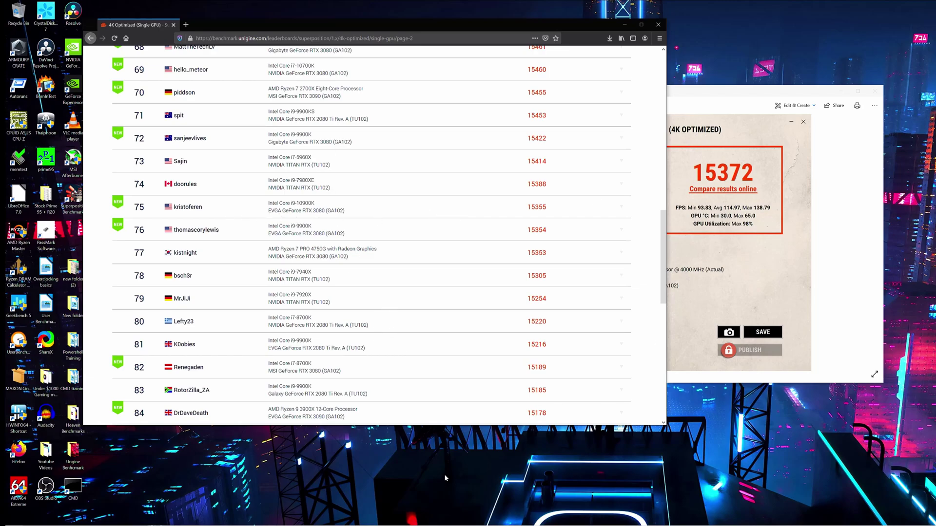
Note that 15372 falls between ranks 74 and 75, then bring MSI Afterburner back up
mouse_move(240, 523)
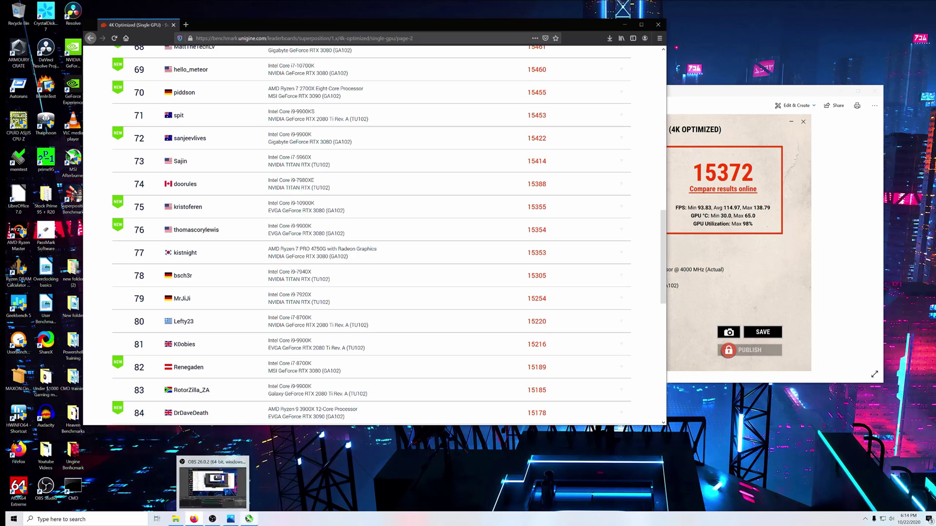
click(248, 518)
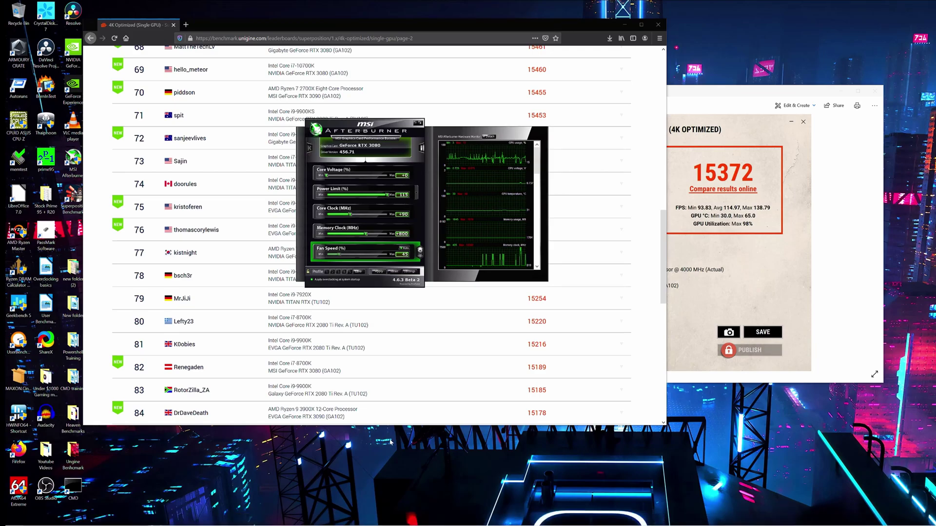